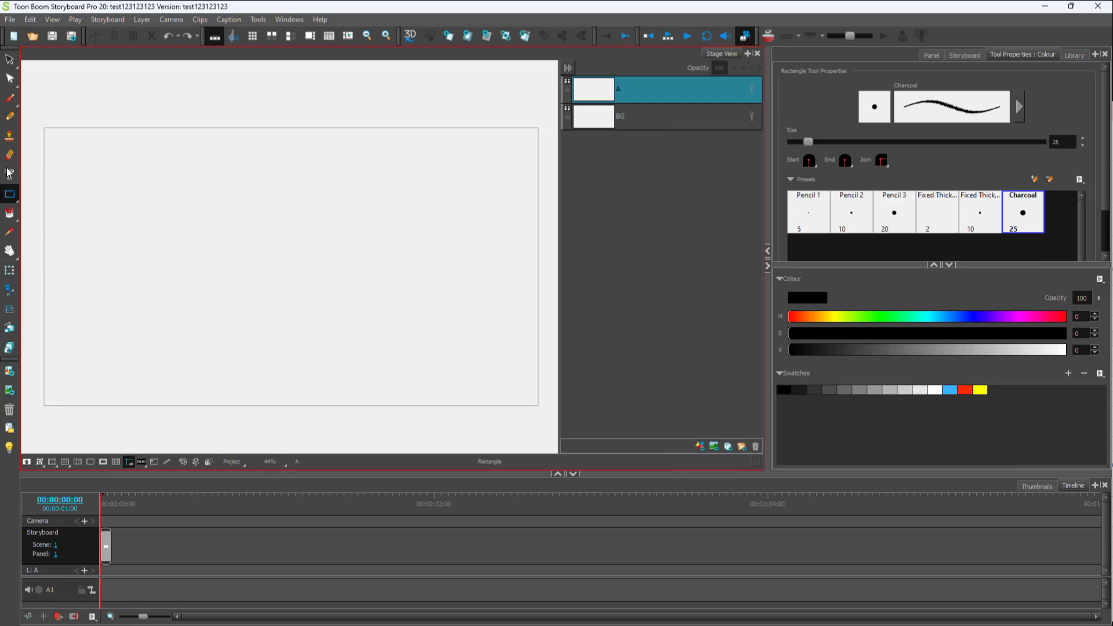
- Set the Rectangle tool to the Pencil 3 preset with an orange colour of H 13, S 86, V 94
{"action": "left_click", "coordinate": [10, 154]}
{"action": "left_click", "coordinate": [10, 195]}
{"action": "left_click", "coordinate": [1034, 56]}
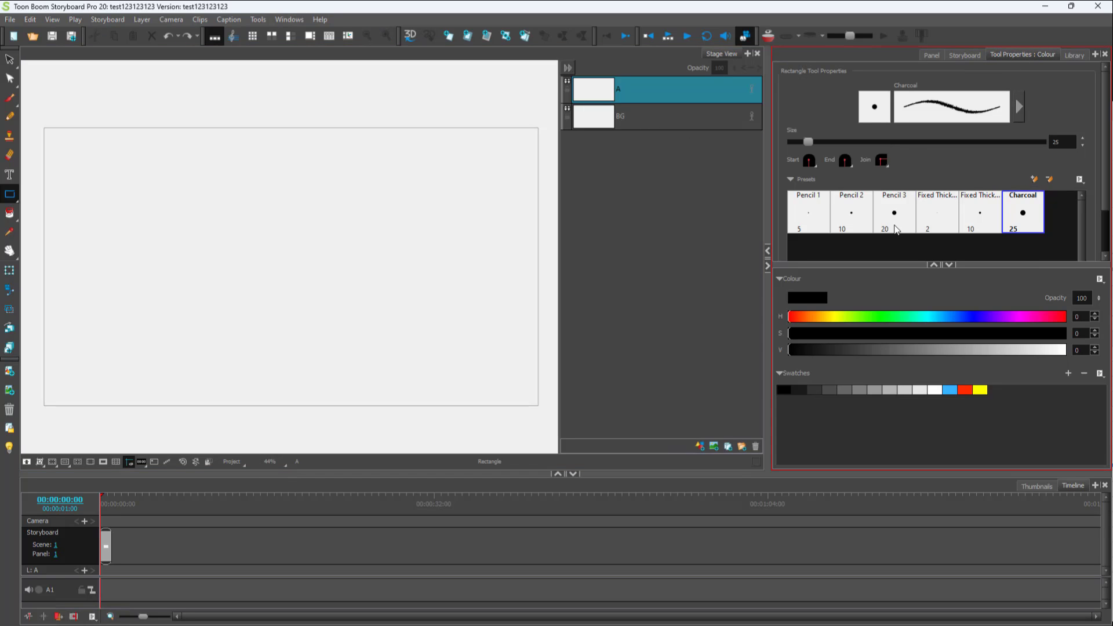
{"action": "left_click", "coordinate": [894, 228]}
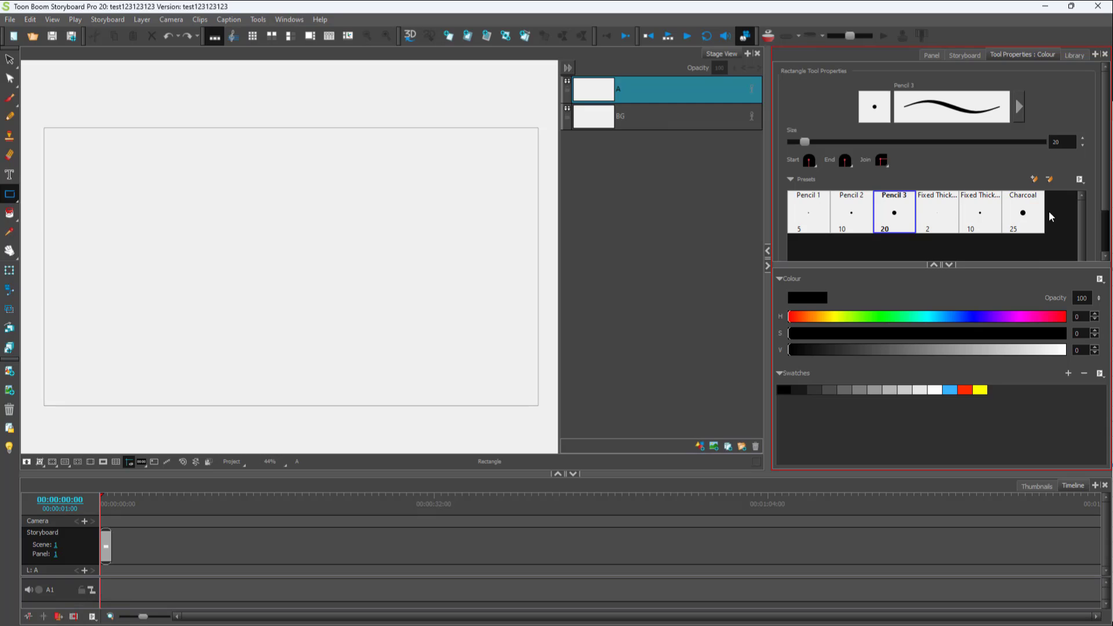
{"action": "left_click", "coordinate": [1031, 217]}
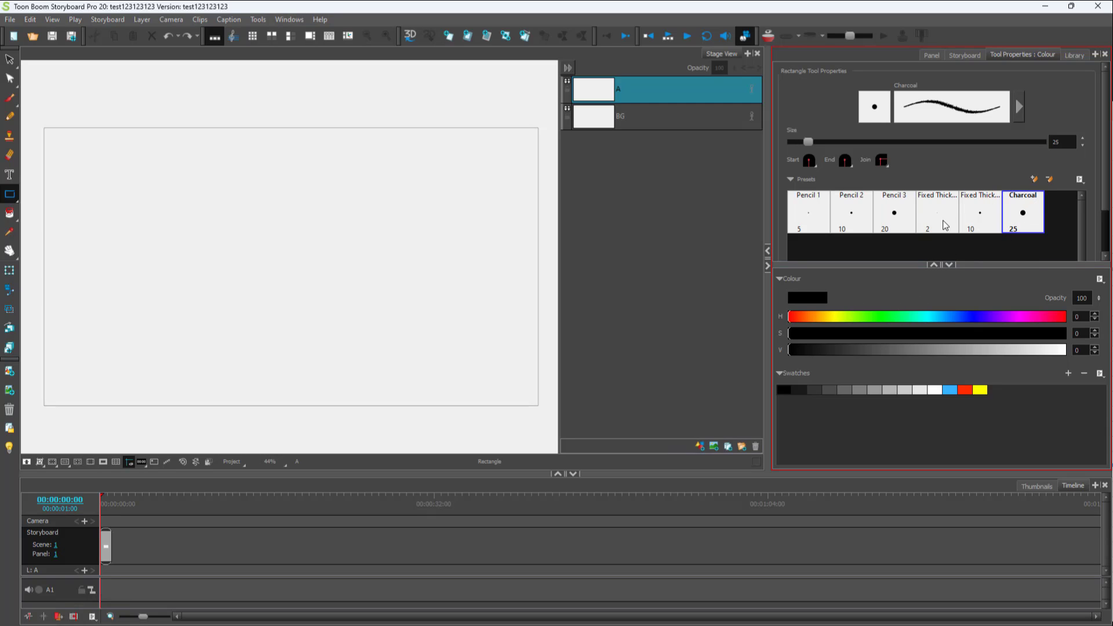
{"action": "left_click", "coordinate": [898, 210]}
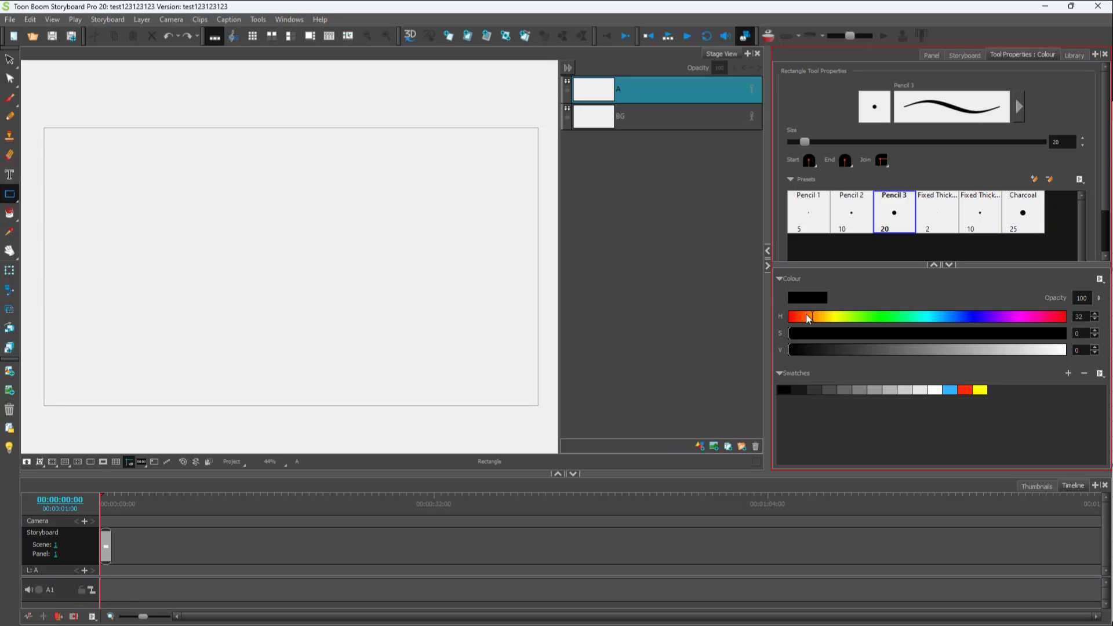
{"action": "left_click_drag", "start_coordinate": [808, 318], "coordinate": [1049, 352]}
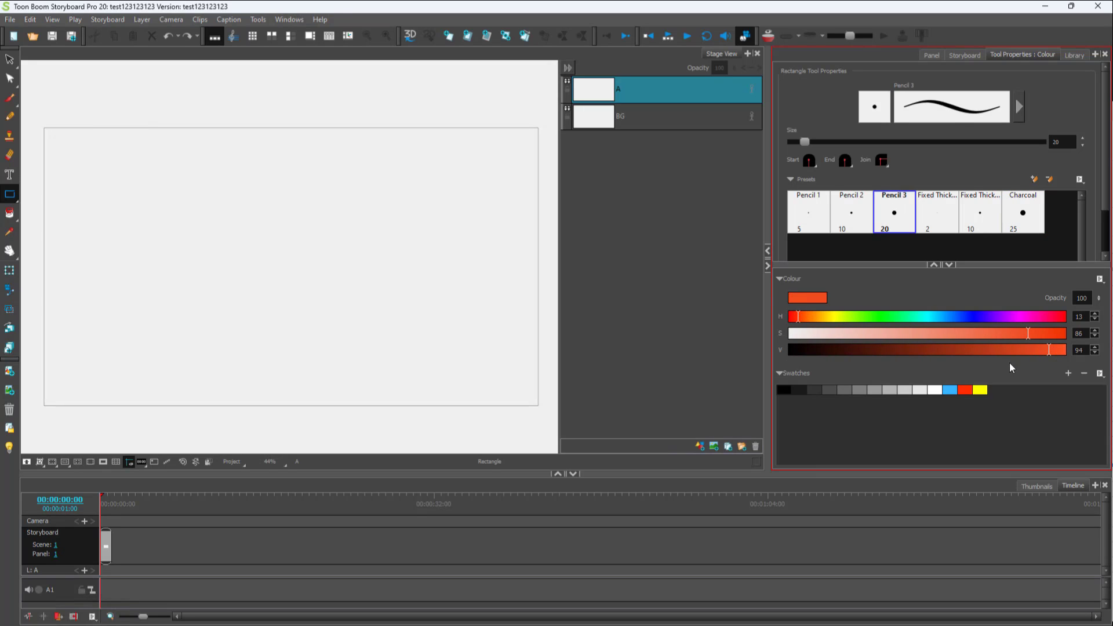
- Draw two rectangles side by side in the upper half of the frame and a small circle to their left
{"action": "left_click_drag", "start_coordinate": [156, 167], "coordinate": [305, 256]}
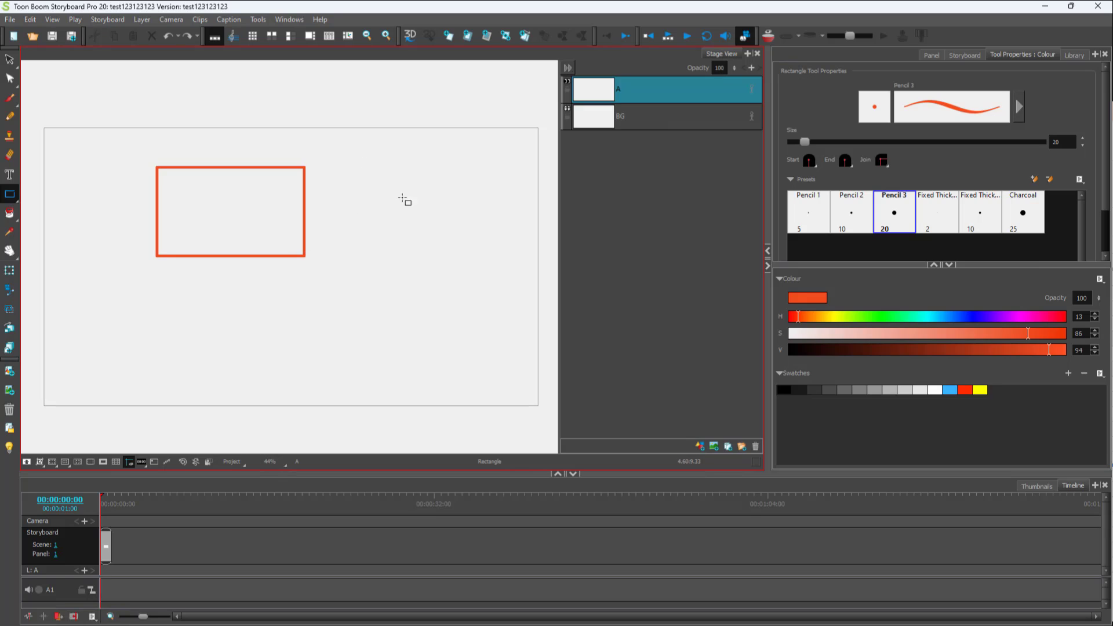
{"action": "left_click_drag", "start_coordinate": [361, 157], "coordinate": [482, 248]}
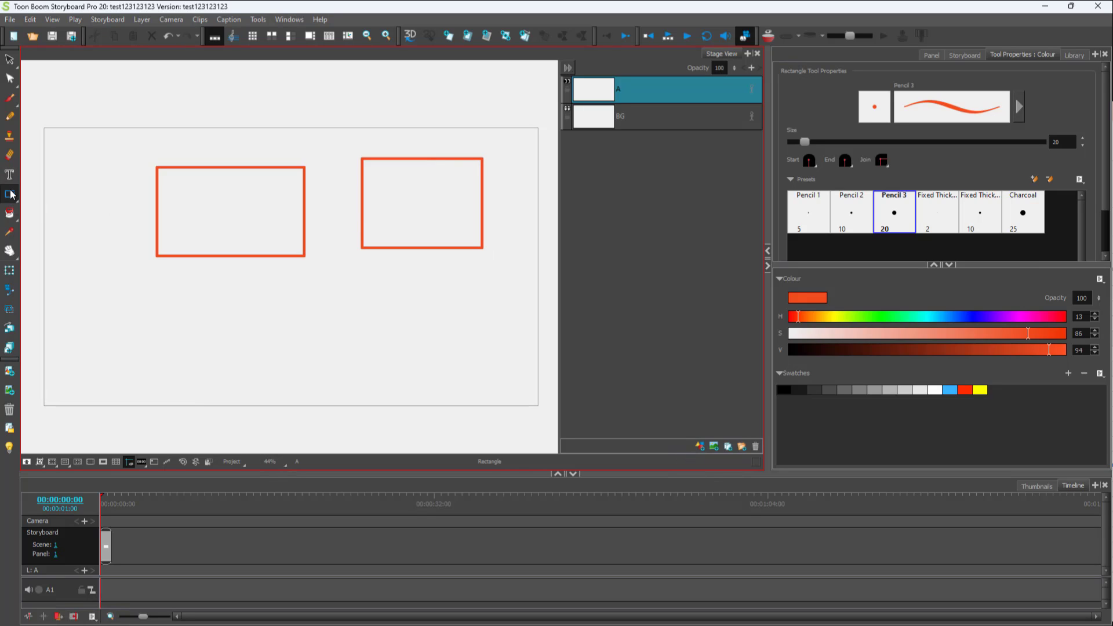
{"action": "left_click_drag", "start_coordinate": [12, 196], "coordinate": [36, 209]}
{"action": "left_click_drag", "start_coordinate": [66, 166], "coordinate": [120, 221]}
- Draw a horizontal line below the left rectangle and a closed four-sided polyline underneath it
{"action": "left_click_drag", "start_coordinate": [9, 194], "coordinate": [35, 220]}
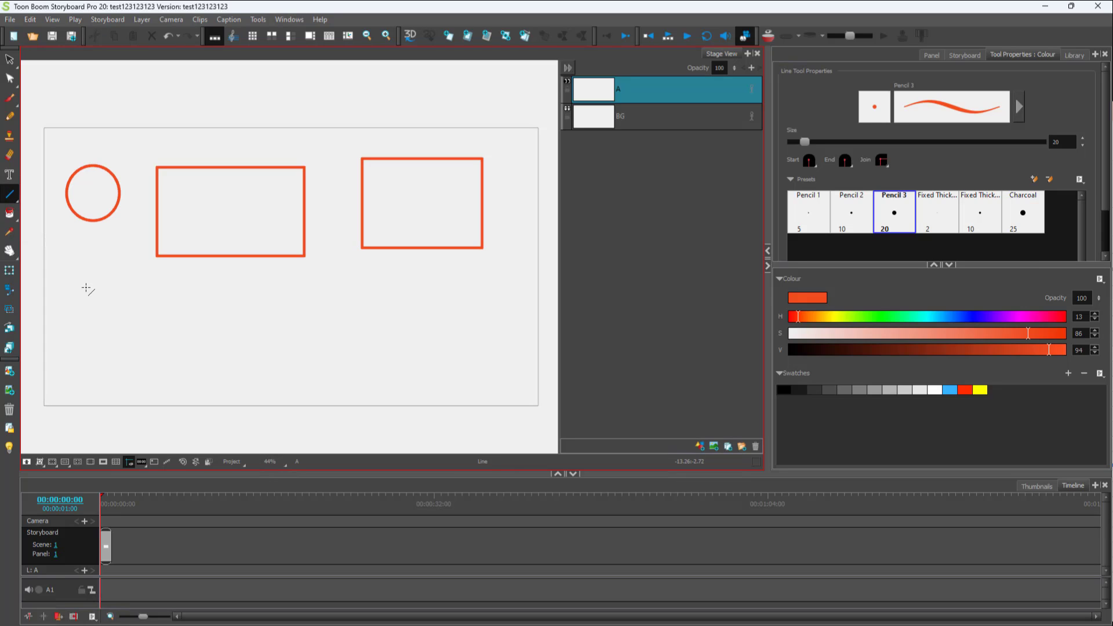
{"action": "left_click_drag", "start_coordinate": [71, 315], "coordinate": [303, 316]}
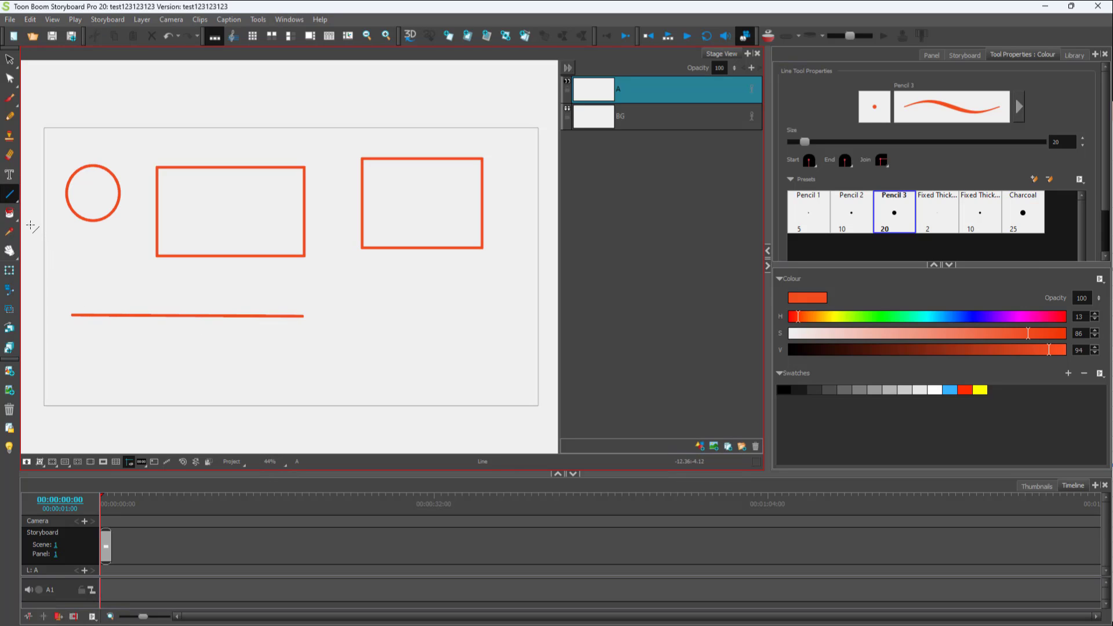
{"action": "mouse_move", "coordinate": [9, 195]}
{"action": "left_mouse_down"}
{"action": "mouse_move", "coordinate": [42, 221]}
{"action": "mouse_move", "coordinate": [43, 236]}
{"action": "left_mouse_up"}
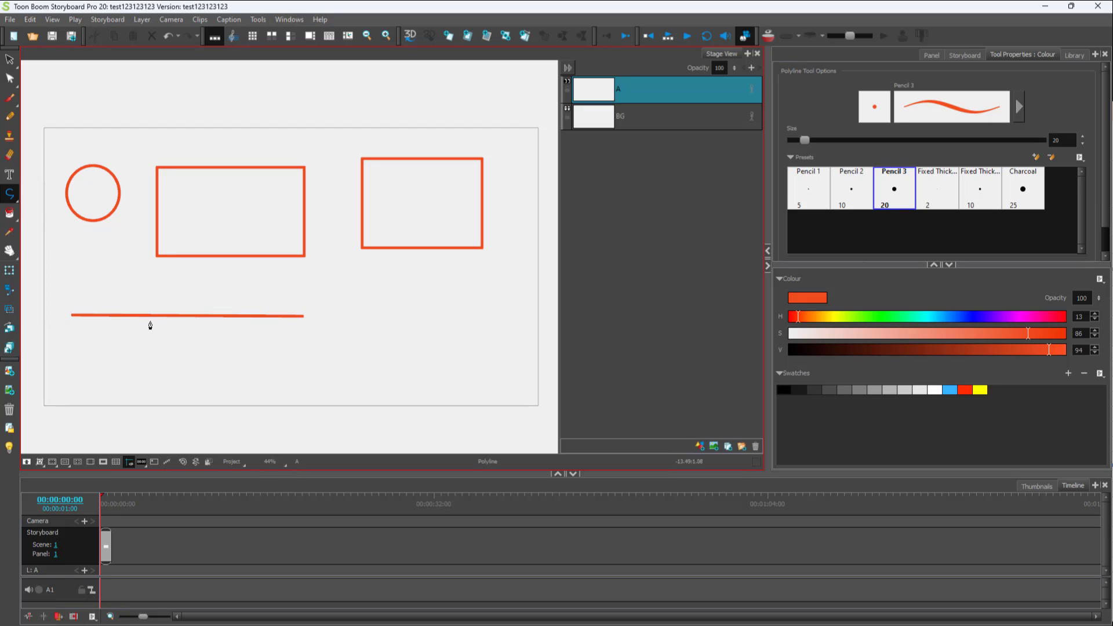
{"action": "left_click", "coordinate": [144, 362]}
{"action": "left_click", "coordinate": [268, 363]}
{"action": "left_click", "coordinate": [268, 395]}
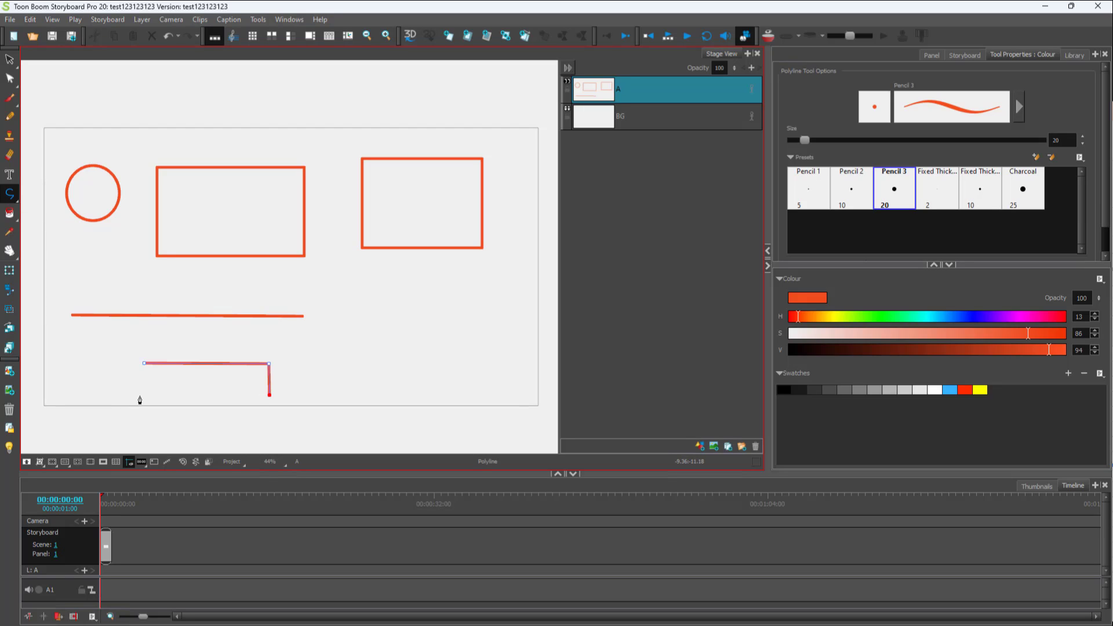
{"action": "left_click", "coordinate": [140, 395]}
{"action": "left_click", "coordinate": [146, 366]}
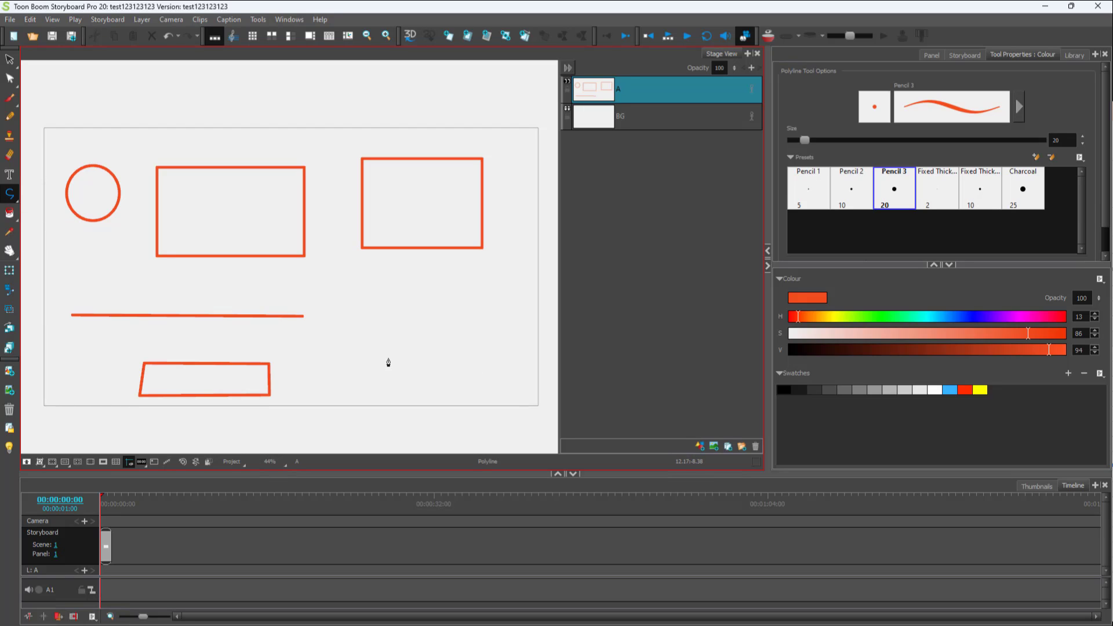
- Draw an open three-segment U-shaped polyline in the lower right of the frame
{"action": "left_click", "coordinate": [352, 396]}
{"action": "left_click", "coordinate": [478, 390]}
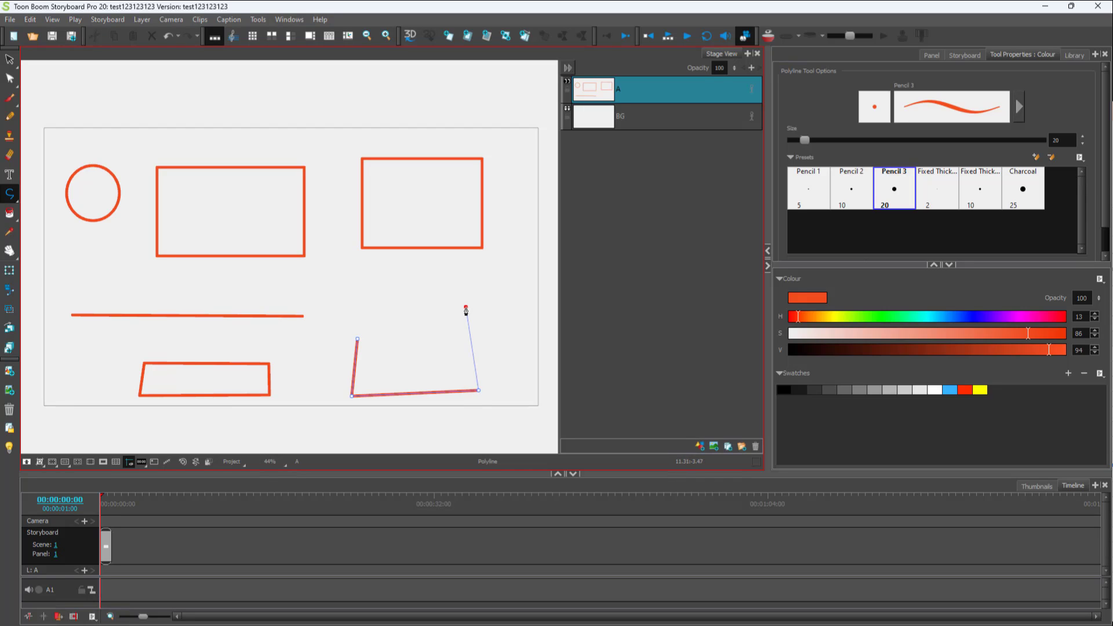
{"action": "left_click", "coordinate": [466, 308]}
- Draw two curved polylines, one looping around the right rectangle with a straight tail, the other winding down the frame's left side
{"action": "mouse_move", "coordinate": [337, 140]}
{"action": "left_mouse_down"}
{"action": "mouse_move", "coordinate": [402, 89]}
{"action": "mouse_move", "coordinate": [427, 142]}
{"action": "mouse_move", "coordinate": [427, 93]}
{"action": "left_mouse_up"}
{"action": "left_click_drag", "start_coordinate": [493, 132], "coordinate": [507, 185]}
{"action": "left_click_drag", "start_coordinate": [489, 282], "coordinate": [435, 256]}
{"action": "left_click_drag", "start_coordinate": [416, 294], "coordinate": [347, 293]}
{"action": "left_click", "coordinate": [348, 285]}
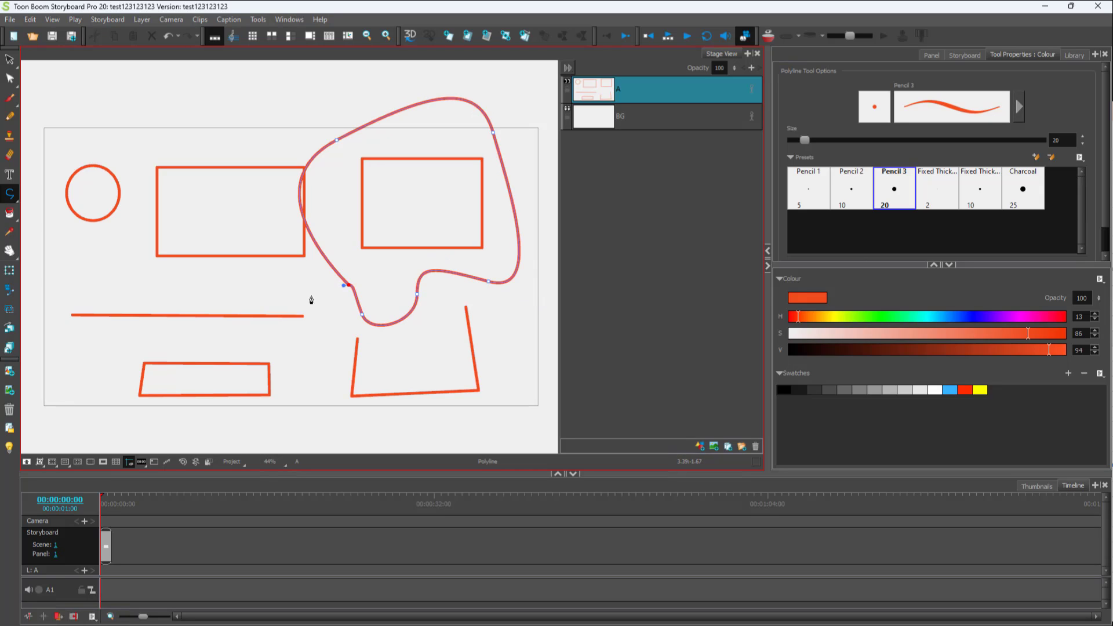
{"action": "left_click", "coordinate": [73, 287]}
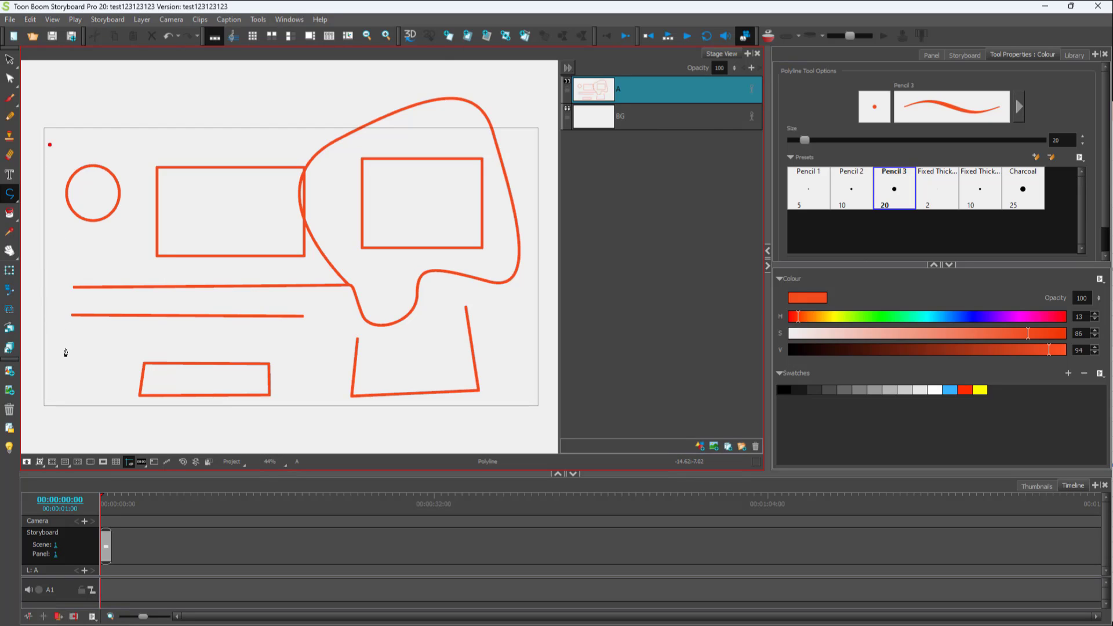
{"action": "left_click_drag", "start_coordinate": [65, 349], "coordinate": [237, 214]}
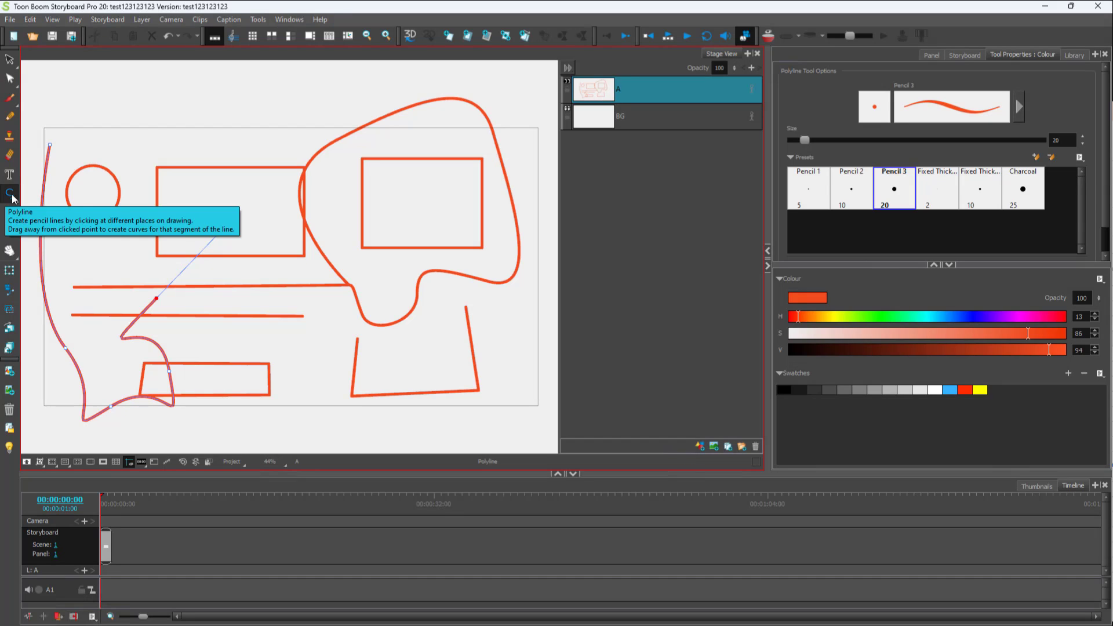
{"action": "left_click", "coordinate": [203, 288]}
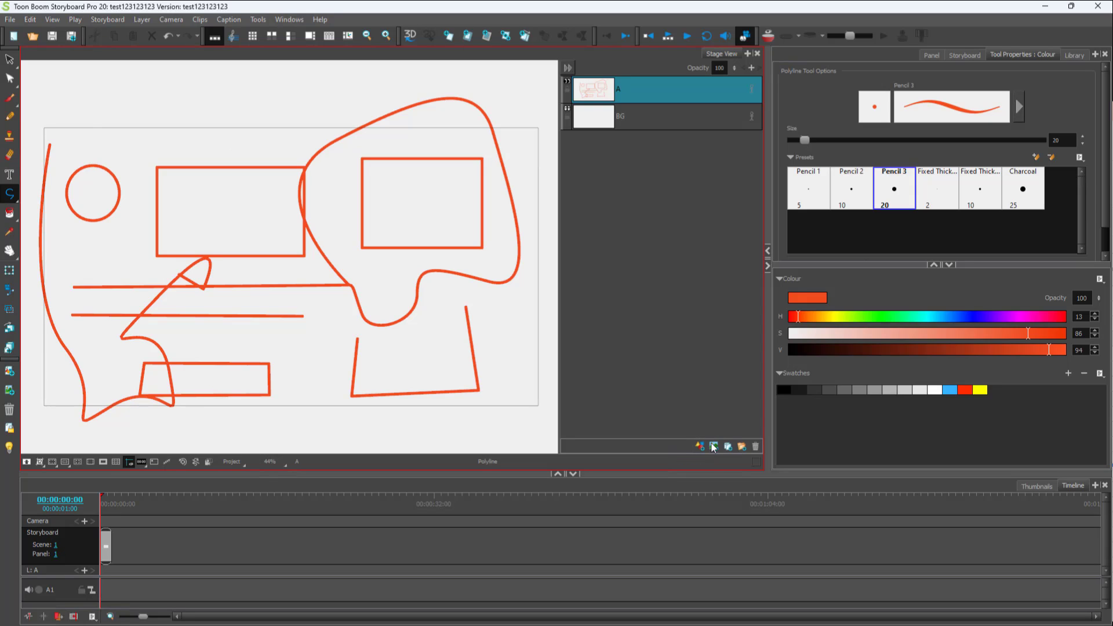
- Hide layer A and add a new vector layer above it
{"action": "left_click", "coordinate": [567, 82]}
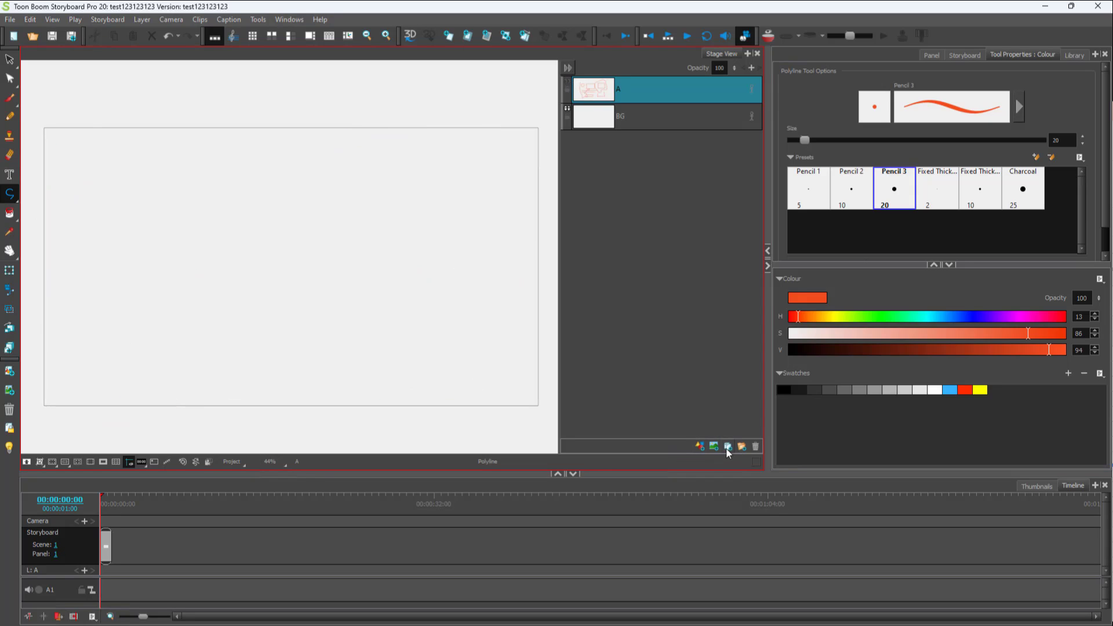
{"action": "left_click", "coordinate": [699, 444]}
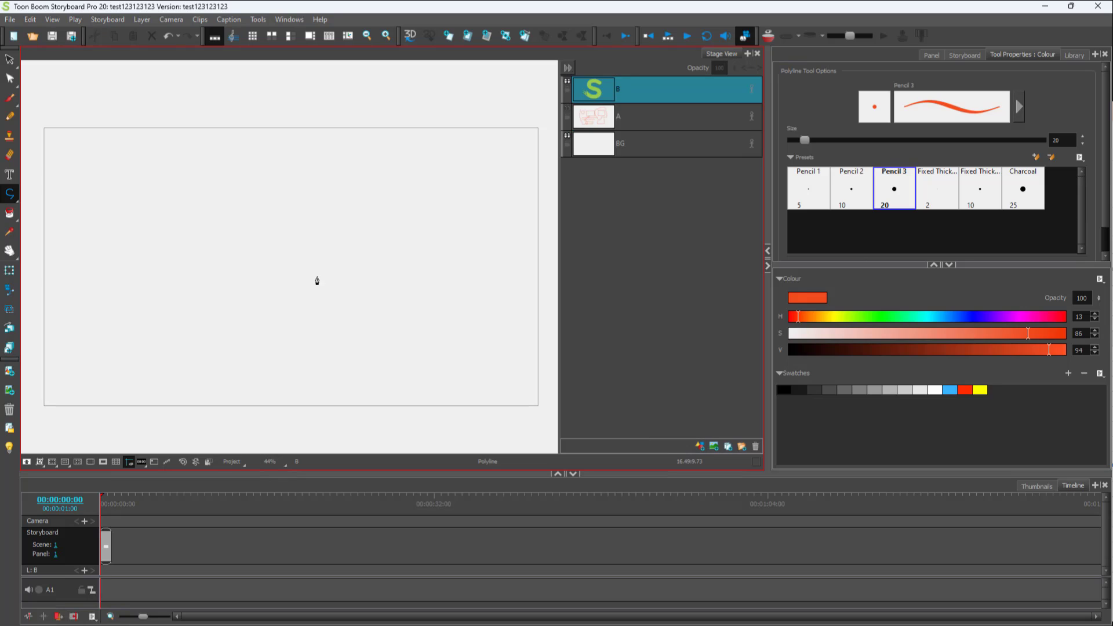
- On layer B, draw a square, a wide rectangle to its right and a near-square rectangle below, the last one from its centre
{"action": "left_click", "coordinate": [12, 196]}
{"action": "left_click", "coordinate": [39, 191]}
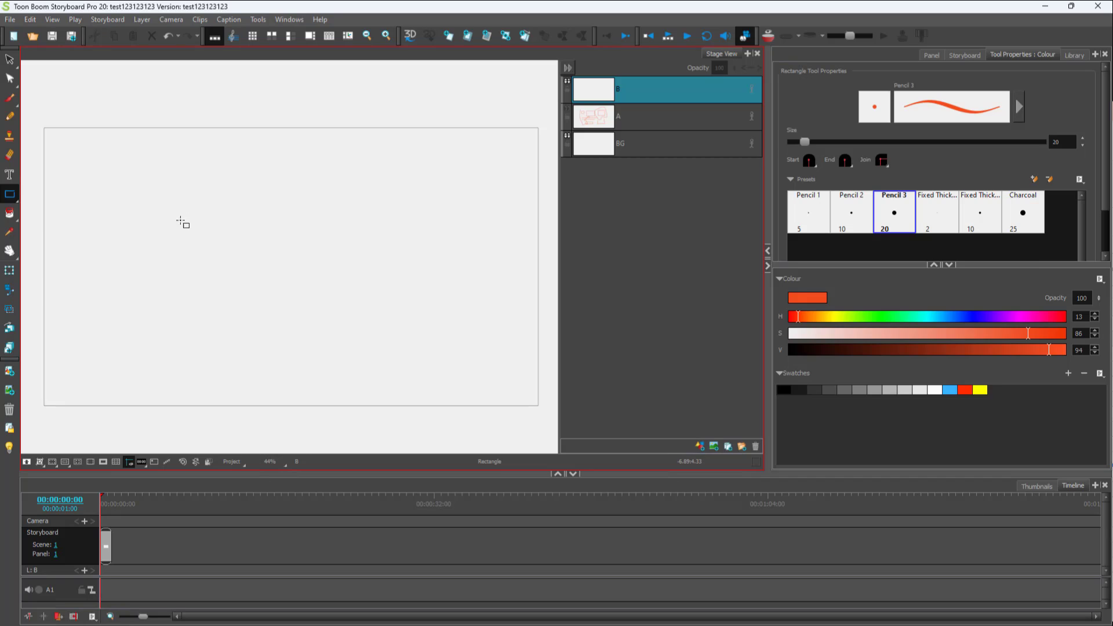
{"action": "left_click_drag", "start_coordinate": [131, 177], "coordinate": [205, 250]}
{"action": "left_click_drag", "start_coordinate": [240, 180], "coordinate": [394, 222]}
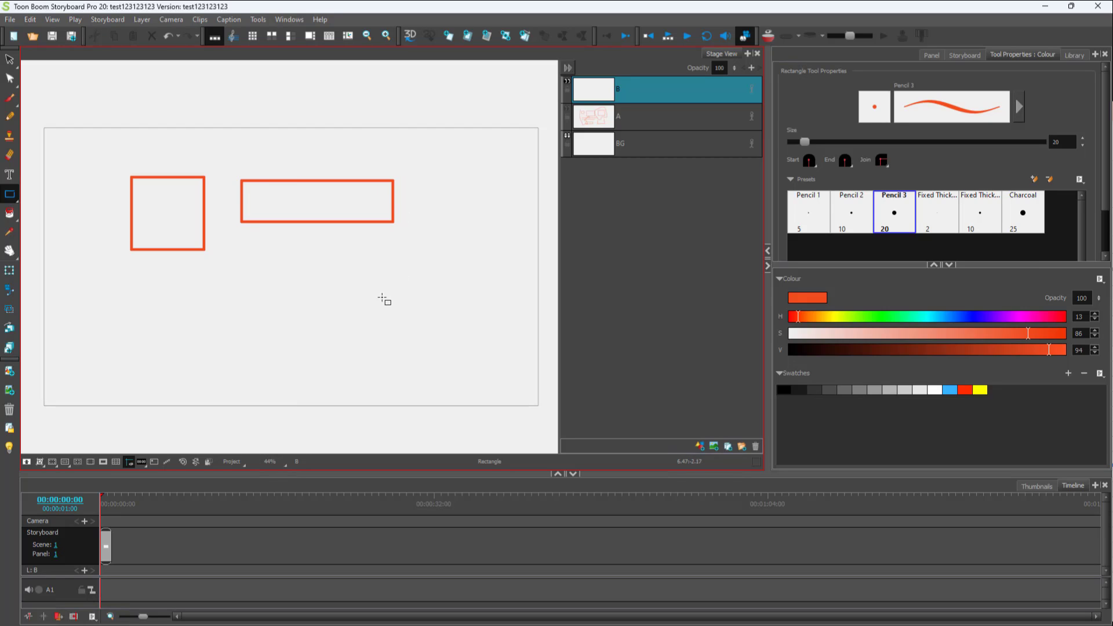
{"action": "left_click_drag", "start_coordinate": [342, 293], "coordinate": [315, 292]}
- Draw a wide ellipse from its centre in the lower left of the frame
{"action": "left_click", "coordinate": [10, 194]}
{"action": "left_click", "coordinate": [43, 209]}
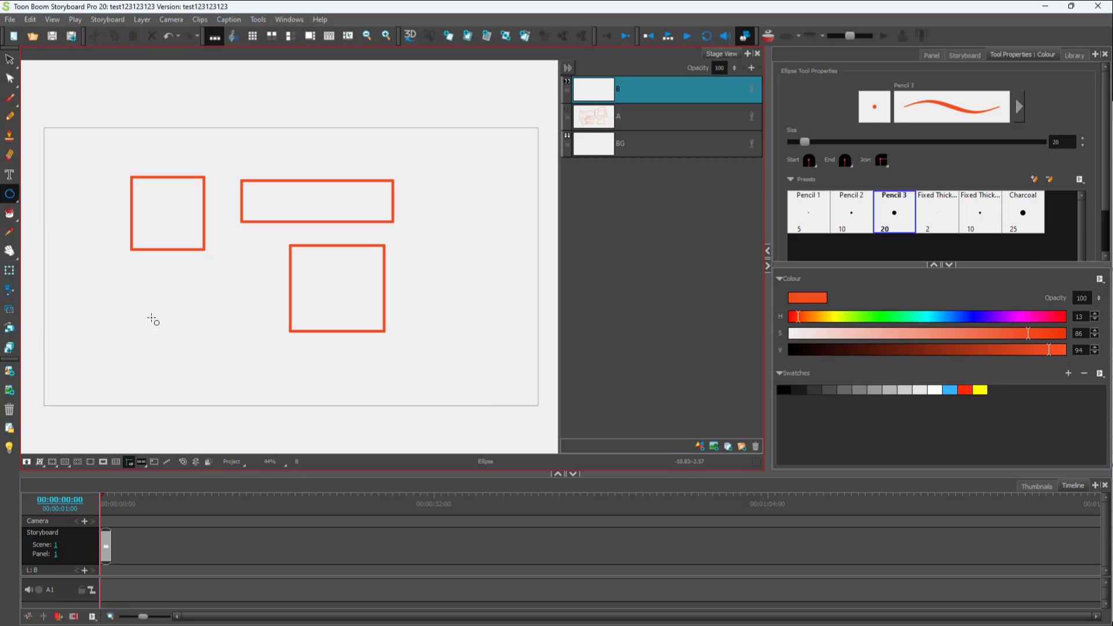
{"action": "left_click_drag", "start_coordinate": [153, 319], "coordinate": [218, 364]}
- Draw three straight lines in the right part of the frame: one slanted, one horizontal and one vertical
{"action": "left_click", "coordinate": [9, 194]}
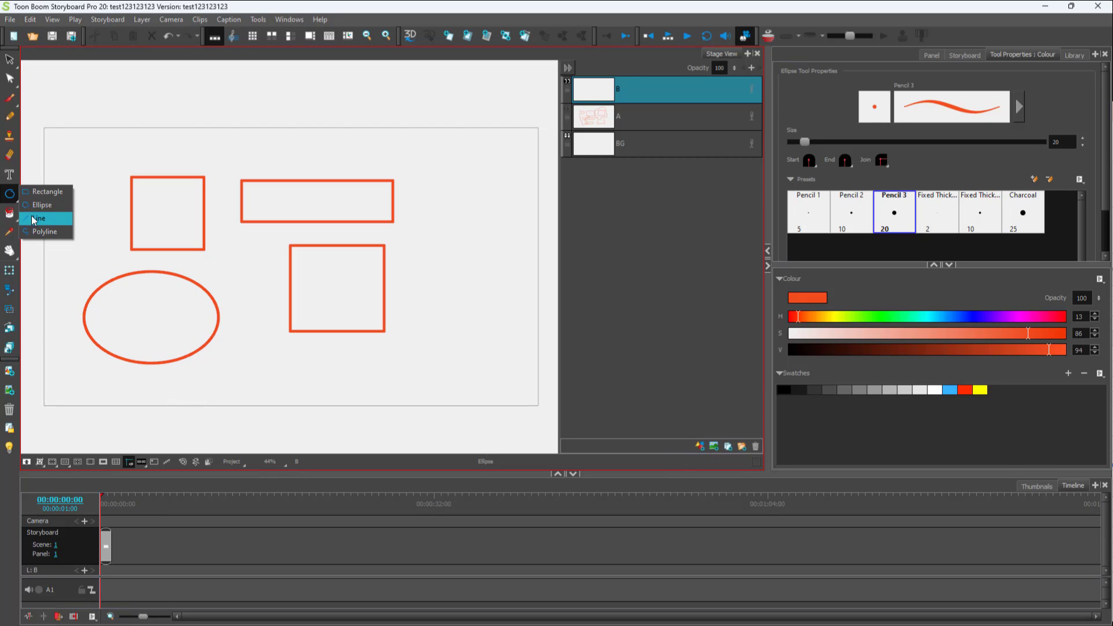
{"action": "left_click", "coordinate": [35, 219]}
{"action": "left_click_drag", "start_coordinate": [443, 206], "coordinate": [468, 284]}
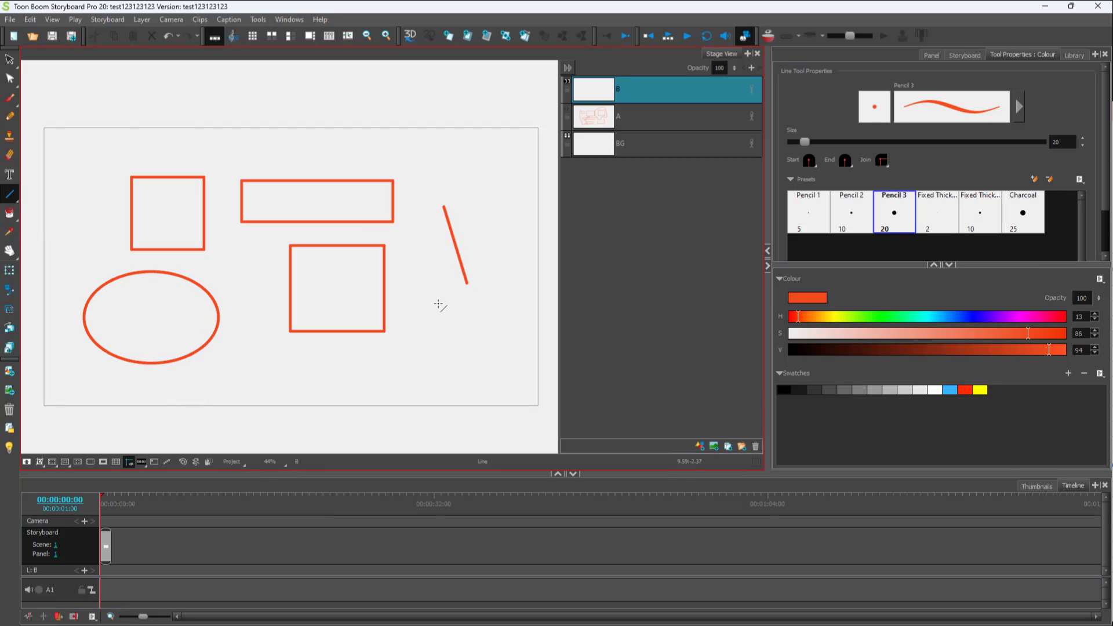
{"action": "left_click_drag", "start_coordinate": [427, 314], "coordinate": [511, 314]}
{"action": "left_click_drag", "start_coordinate": [409, 278], "coordinate": [410, 388]}
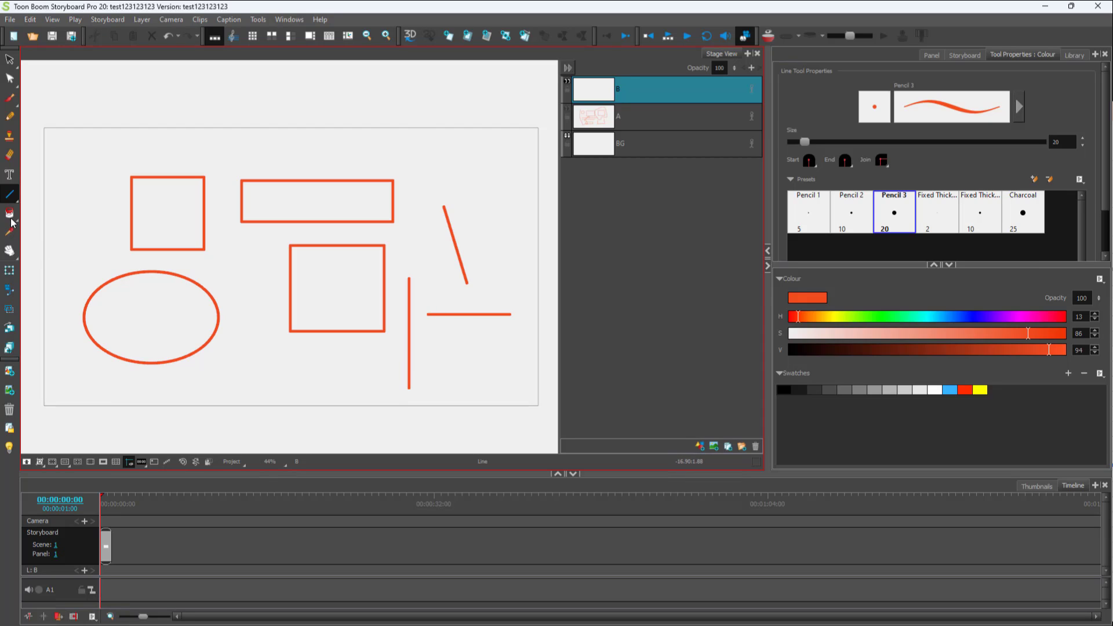
- Draw a small circle overlapping the left edge of the square
{"action": "left_click", "coordinate": [8, 197]}
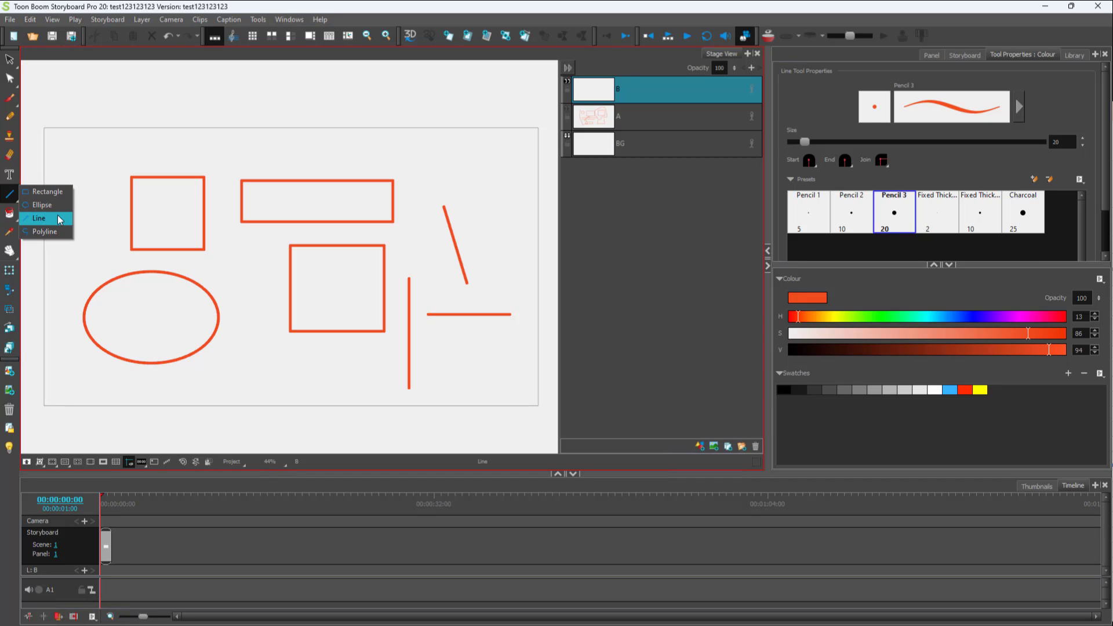
{"action": "left_click", "coordinate": [42, 204]}
{"action": "left_click_drag", "start_coordinate": [82, 202], "coordinate": [139, 258]}
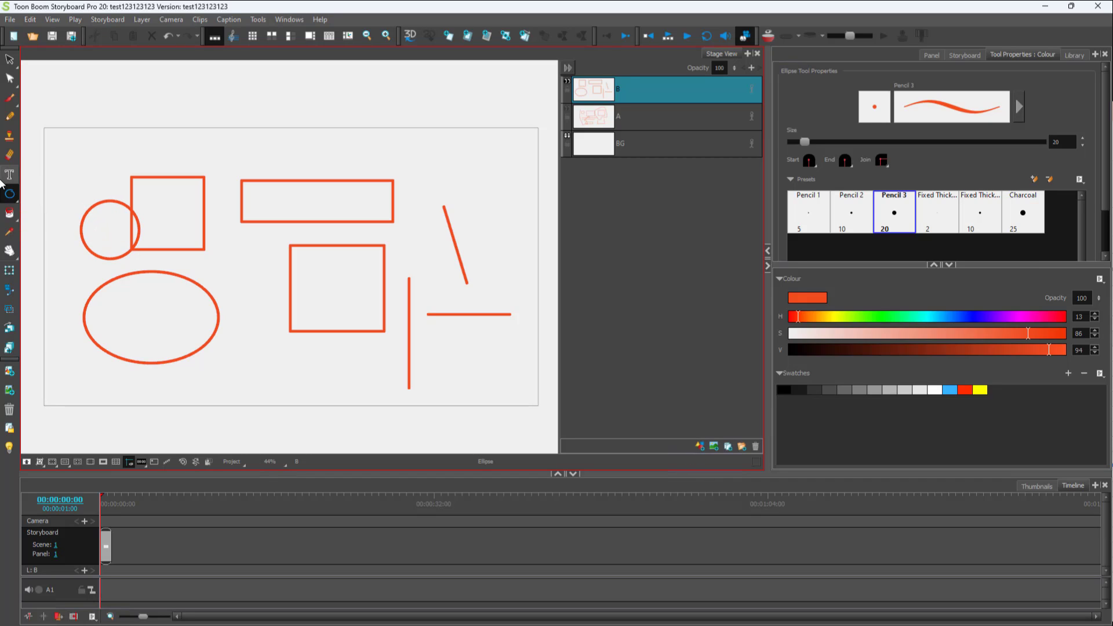
- Draw an open curved polyline with a loop above the square and the wide rectangle
{"action": "left_click", "coordinate": [9, 194]}
{"action": "left_click", "coordinate": [40, 232]}
{"action": "left_click", "coordinate": [189, 150]}
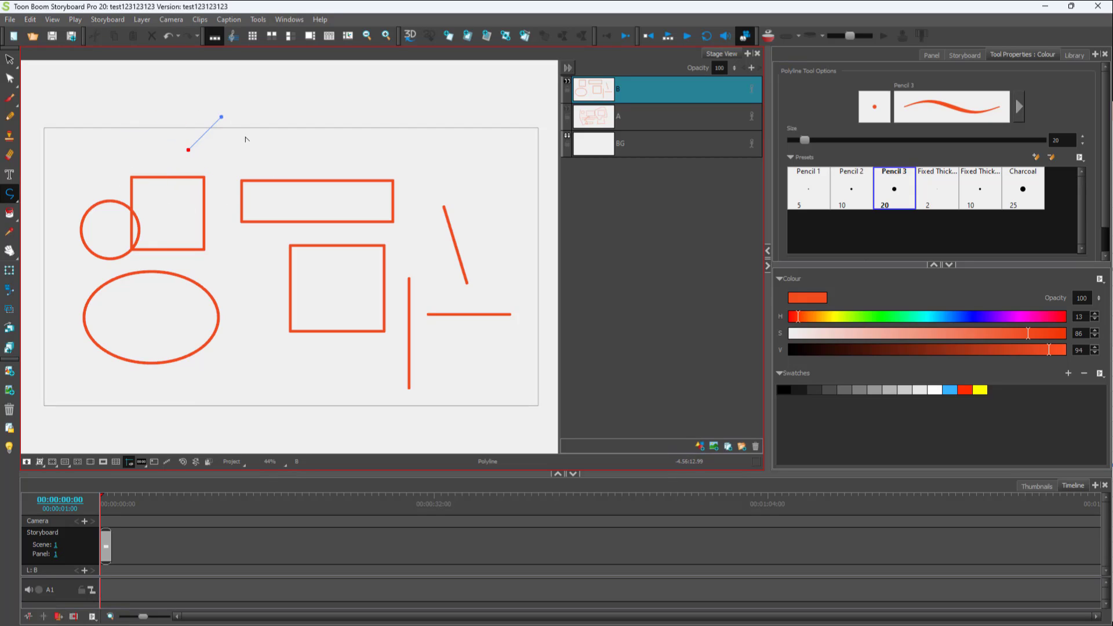
{"action": "left_click", "coordinate": [281, 102]}
{"action": "left_click", "coordinate": [333, 105]}
{"action": "mouse_move", "coordinate": [352, 136]}
{"action": "left_mouse_down"}
{"action": "mouse_move", "coordinate": [343, 173]}
{"action": "mouse_move", "coordinate": [302, 184]}
{"action": "mouse_move", "coordinate": [310, 220]}
{"action": "mouse_move", "coordinate": [238, 237]}
{"action": "mouse_move", "coordinate": [318, 249]}
{"action": "mouse_move", "coordinate": [255, 258]}
{"action": "mouse_move", "coordinate": [314, 265]}
{"action": "mouse_move", "coordinate": [249, 263]}
{"action": "mouse_move", "coordinate": [348, 246]}
{"action": "mouse_move", "coordinate": [278, 263]}
{"action": "mouse_move", "coordinate": [322, 267]}
{"action": "mouse_move", "coordinate": [258, 275]}
{"action": "mouse_move", "coordinate": [311, 281]}
{"action": "left_mouse_up"}
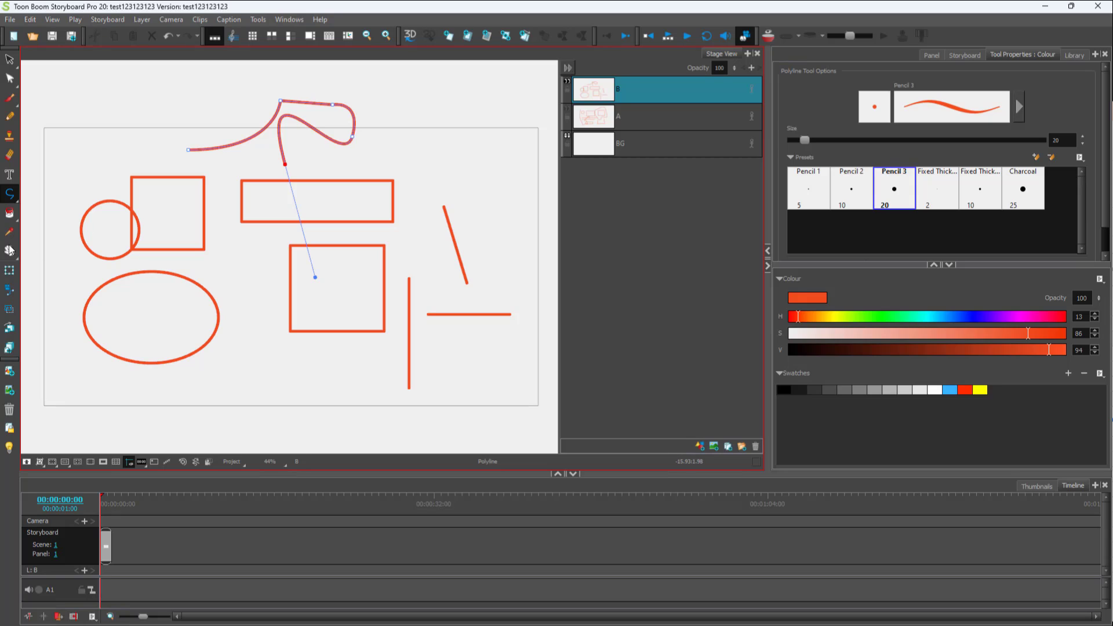
{"action": "left_click", "coordinate": [9, 199]}
{"action": "left_click", "coordinate": [42, 233]}
- Turn on automatic filling for the Rectangle tool and draw a solid orange rectangle in the frame's upper right
{"action": "left_click", "coordinate": [19, 198]}
{"action": "left_click", "coordinate": [41, 196]}
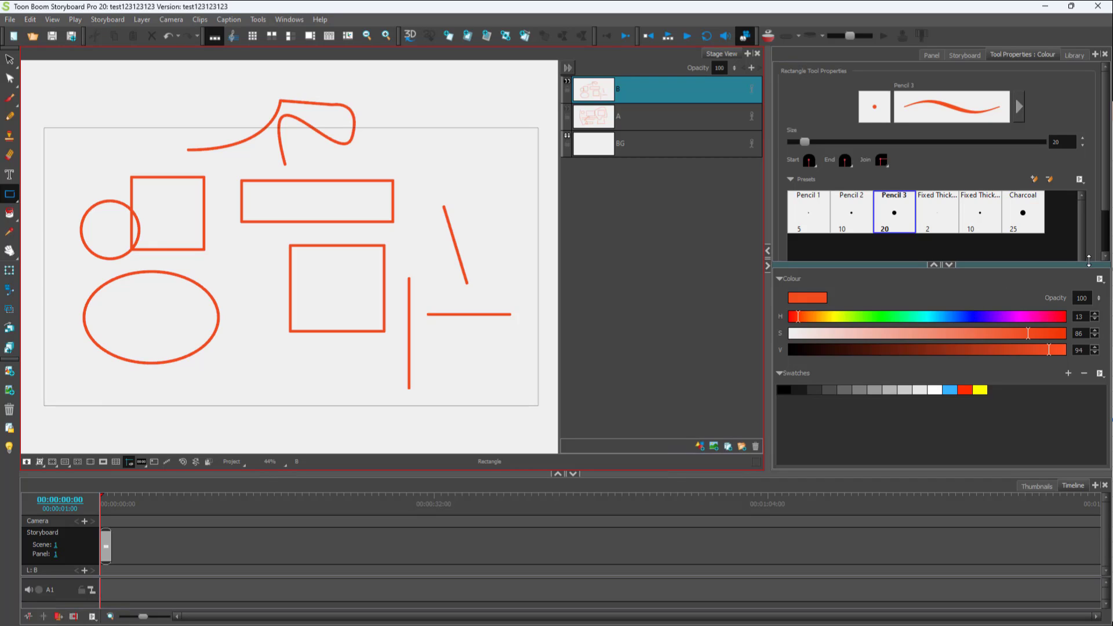
{"action": "scroll", "coordinate": [1104, 174], "scroll_direction": "down", "scroll_amount": 3}
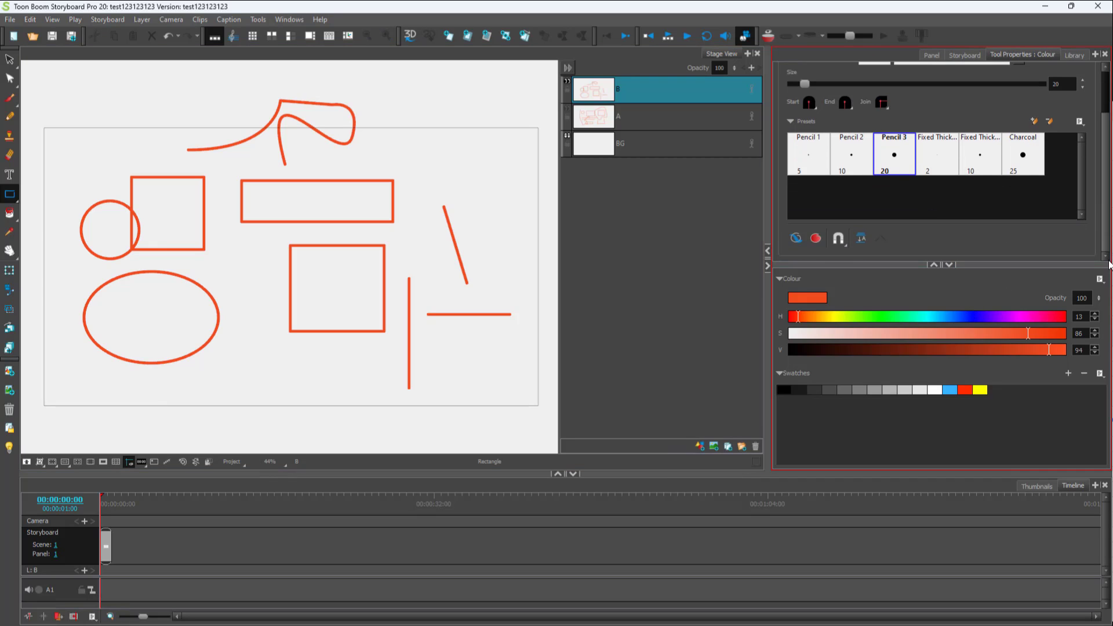
{"action": "left_click", "coordinate": [819, 239]}
{"action": "left_click_drag", "start_coordinate": [426, 123], "coordinate": [528, 197]}
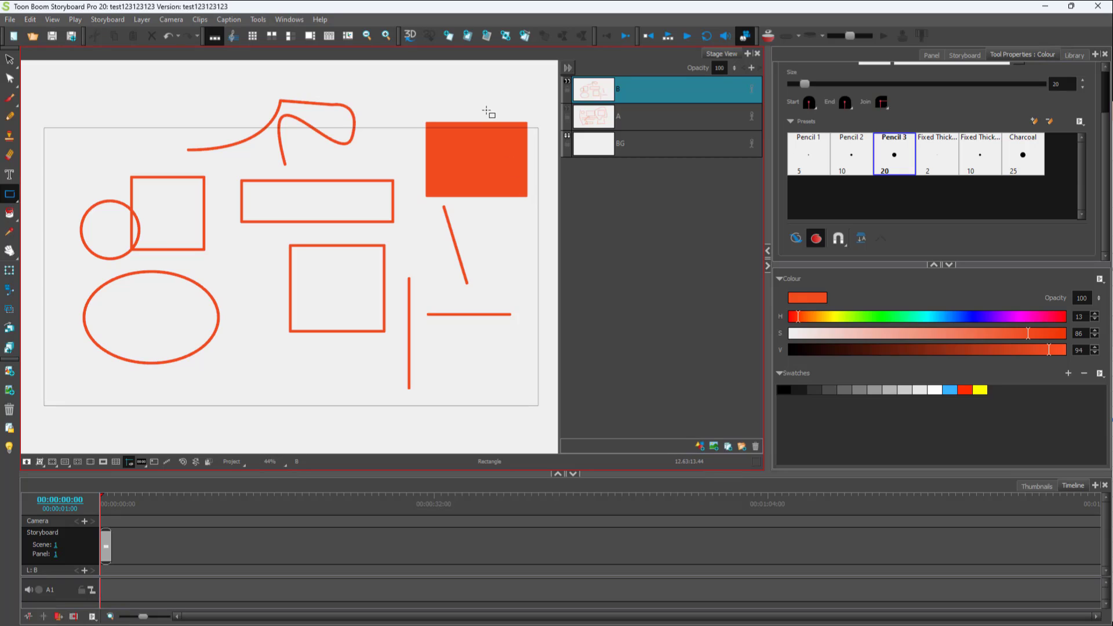
- Draw two filled rectangles with the Charcoal preset, an orange one at the lower centre and a red one (H 0, S 82) above it
{"action": "left_click", "coordinate": [1019, 160]}
{"action": "left_click_drag", "start_coordinate": [230, 298], "coordinate": [398, 400]}
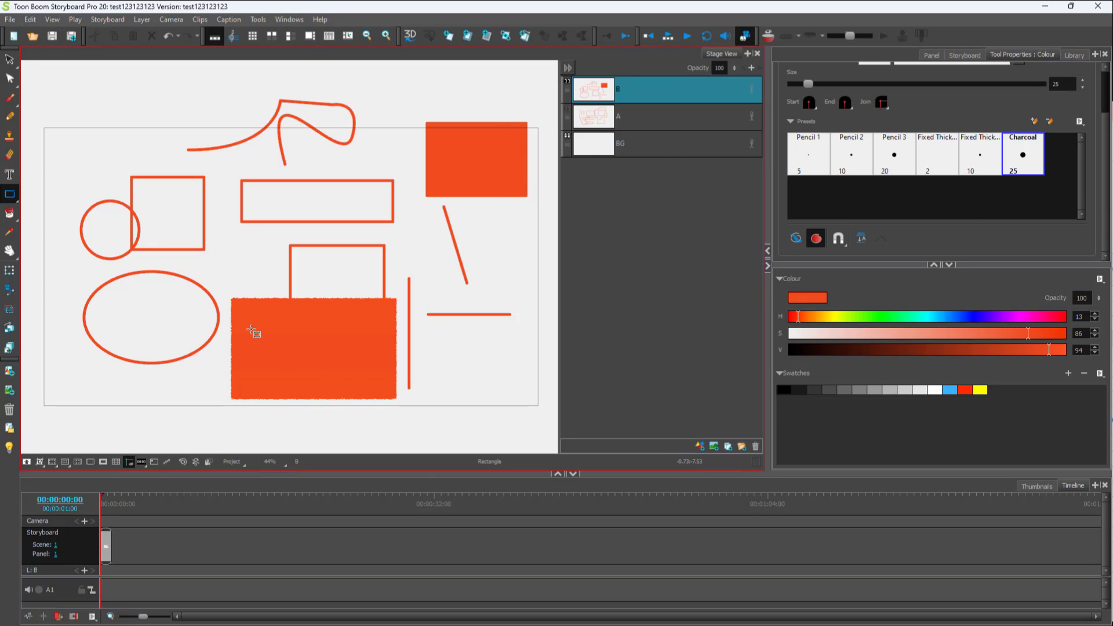
{"action": "left_click_drag", "start_coordinate": [874, 315], "coordinate": [788, 316]}
{"action": "left_click_drag", "start_coordinate": [993, 333], "coordinate": [1016, 333]}
{"action": "left_click_drag", "start_coordinate": [373, 243], "coordinate": [379, 246]}
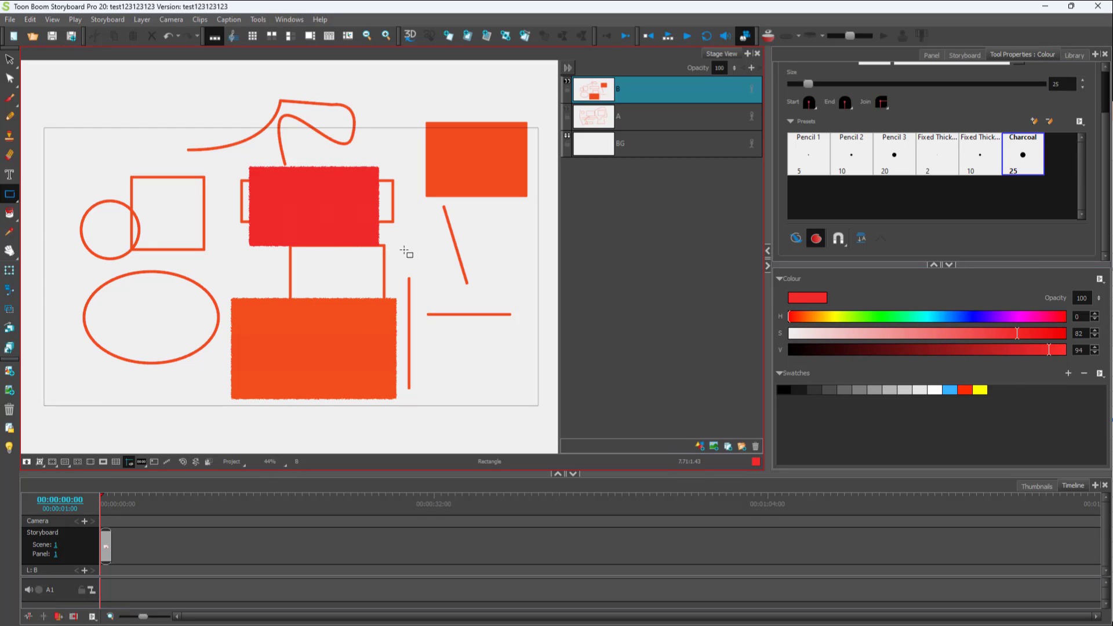
- Draw a large unfilled red ellipse around the square and an auto-filled red circle overlapping its upper right
{"action": "left_click", "coordinate": [11, 195]}
{"action": "left_click", "coordinate": [48, 204]}
{"action": "left_click_drag", "start_coordinate": [71, 125], "coordinate": [222, 250]}
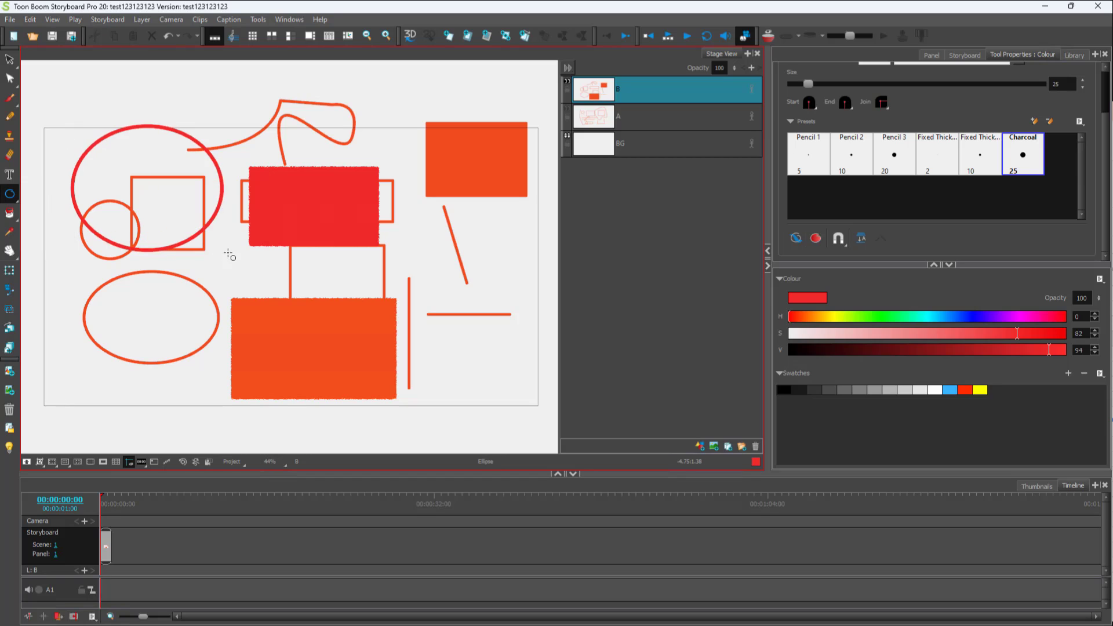
{"action": "left_click", "coordinate": [815, 237]}
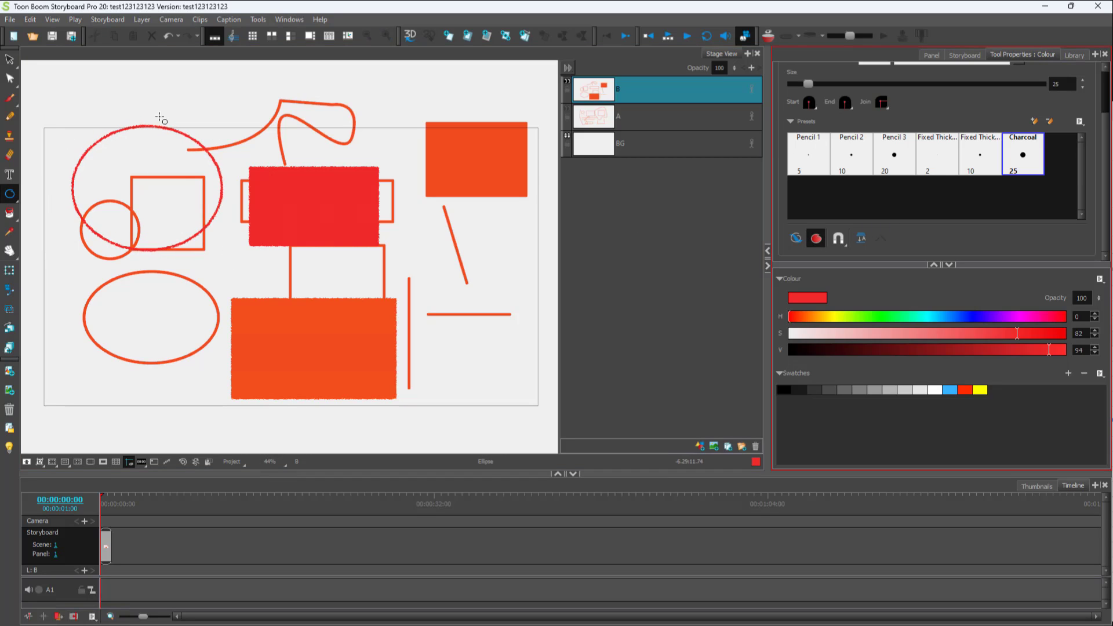
{"action": "left_click_drag", "start_coordinate": [138, 104], "coordinate": [242, 211]}
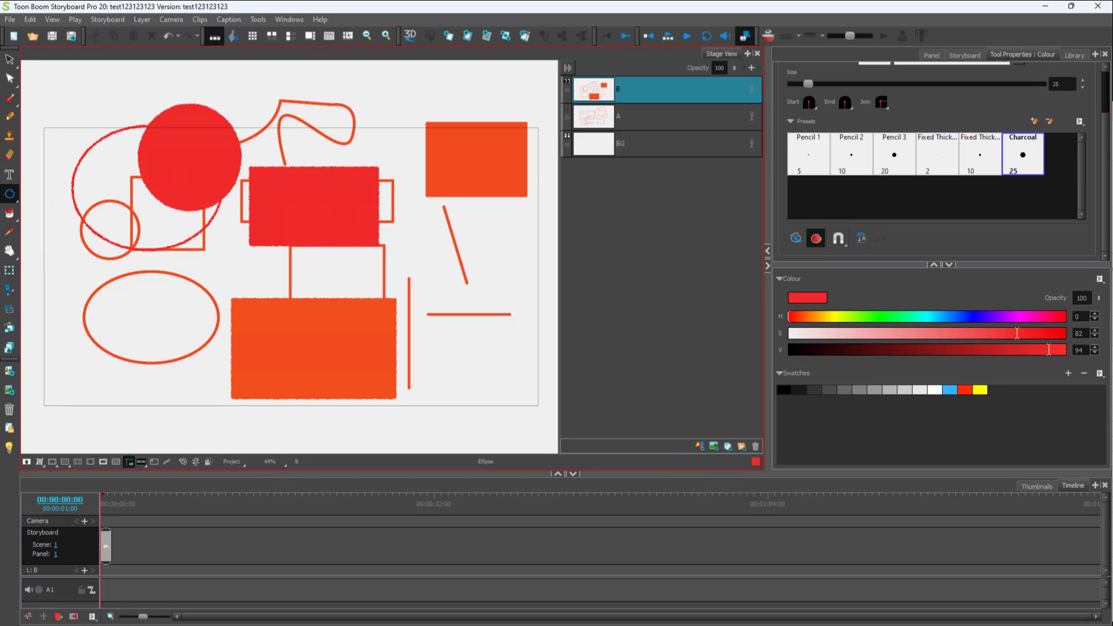